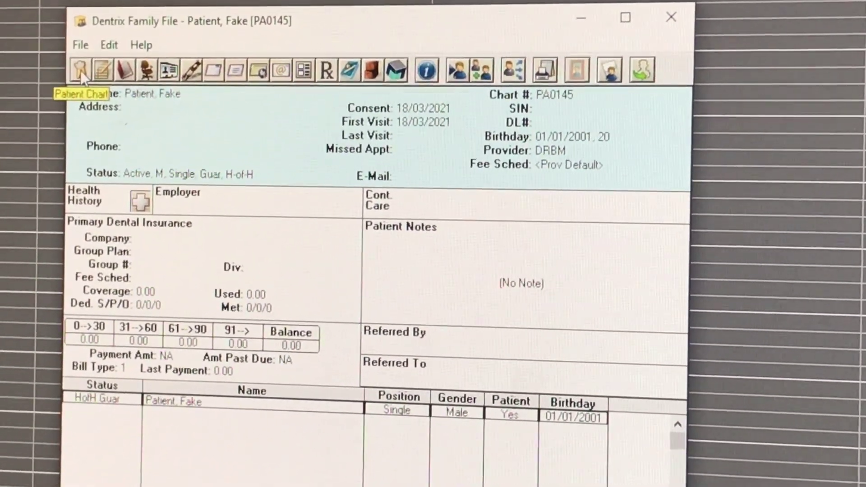
Bring up Fake Patient's chart, expand the treatment plan and pick the first-visit procedures including the tooth 26 removal
{"action": "left_click", "coordinate": [80, 71]}
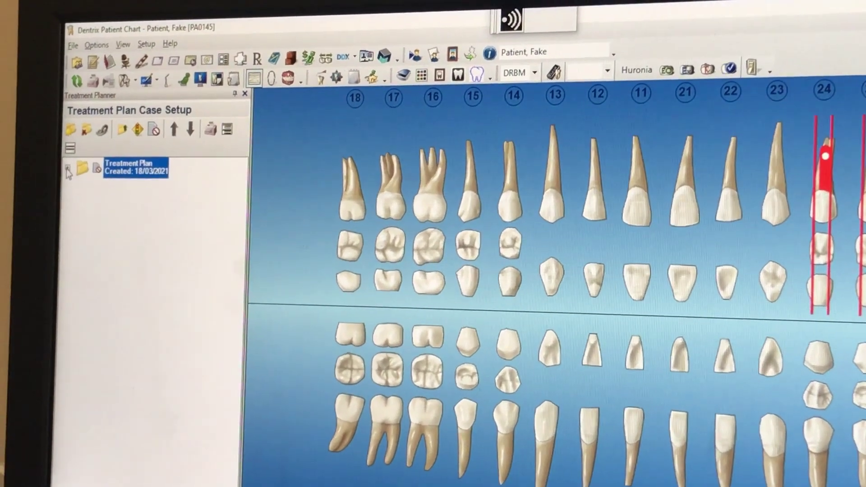
{"action": "left_click", "coordinate": [67, 170]}
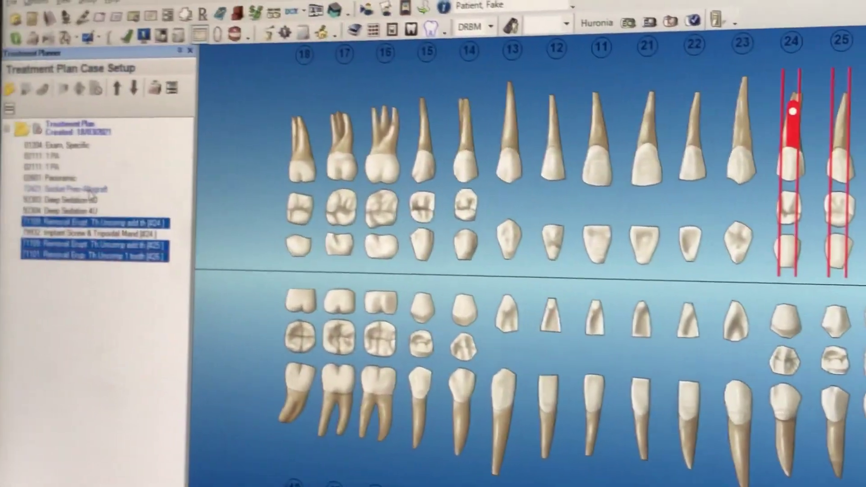
{"action": "left_click", "coordinate": [124, 197]}
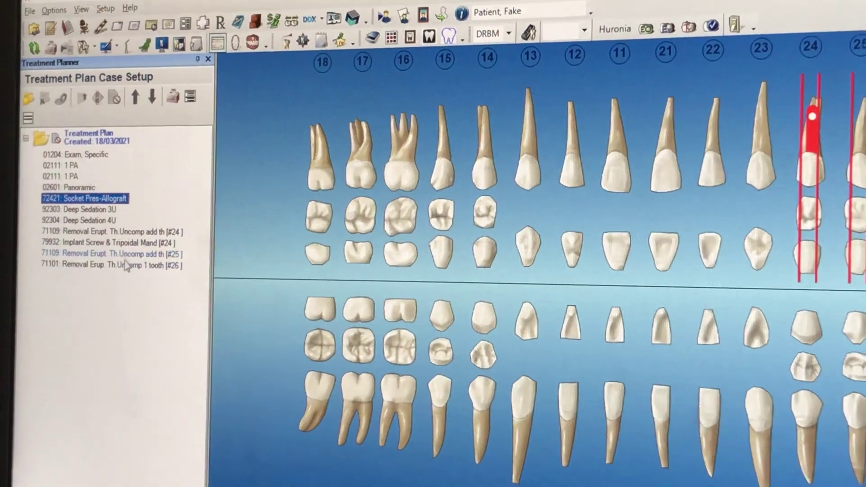
{"action": "left_click", "coordinate": [125, 271]}
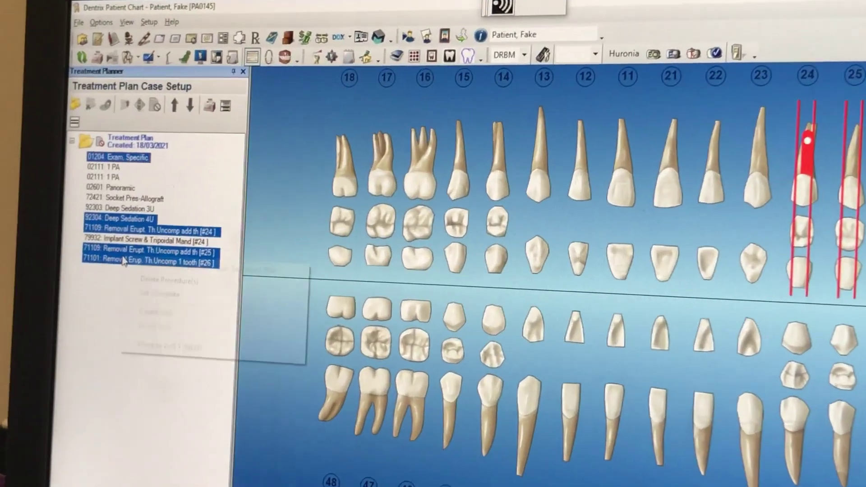
Move the selected procedures into a new Visit 1, then add Socket Pres-Allograft to Visit 1
{"action": "right_click", "coordinate": [162, 261]}
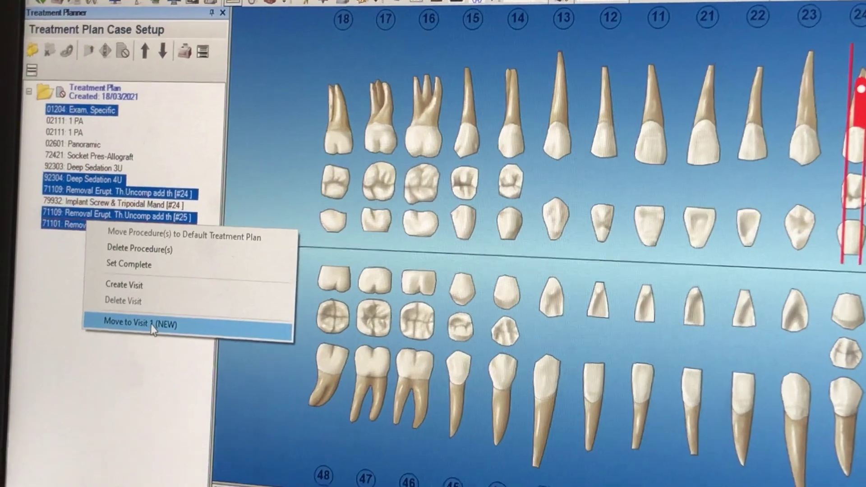
{"action": "left_click", "coordinate": [153, 323]}
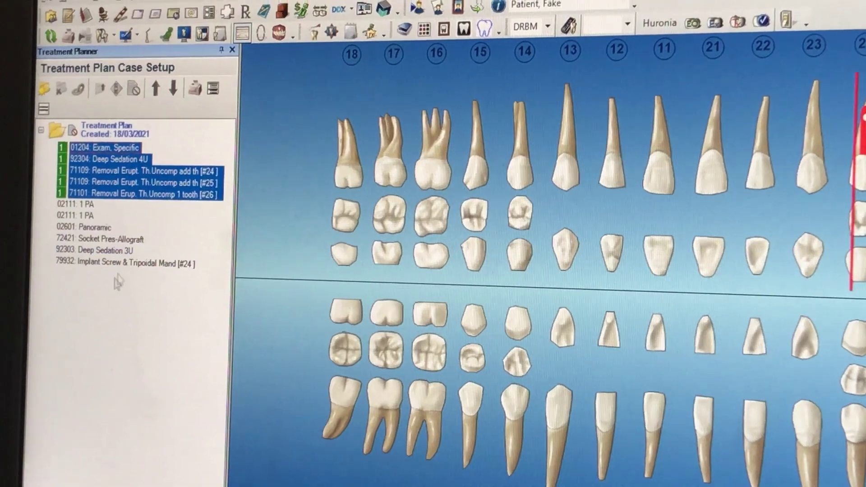
{"action": "right_click", "coordinate": [125, 248]}
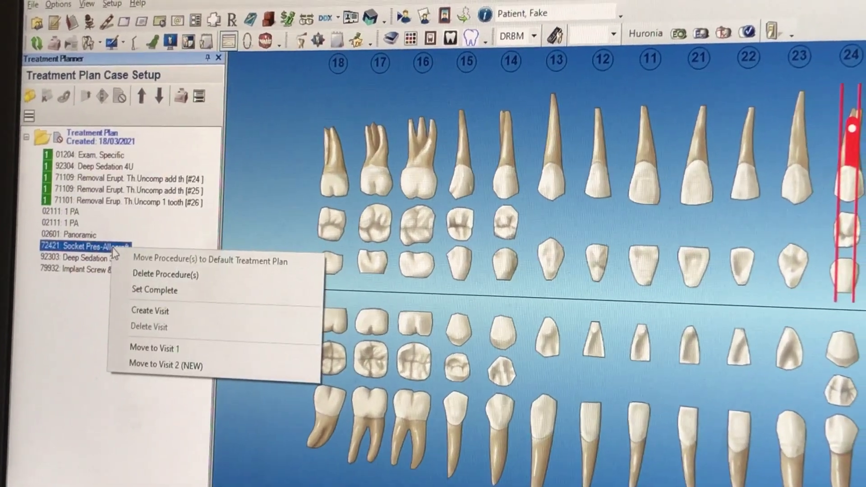
{"action": "left_click", "coordinate": [145, 349]}
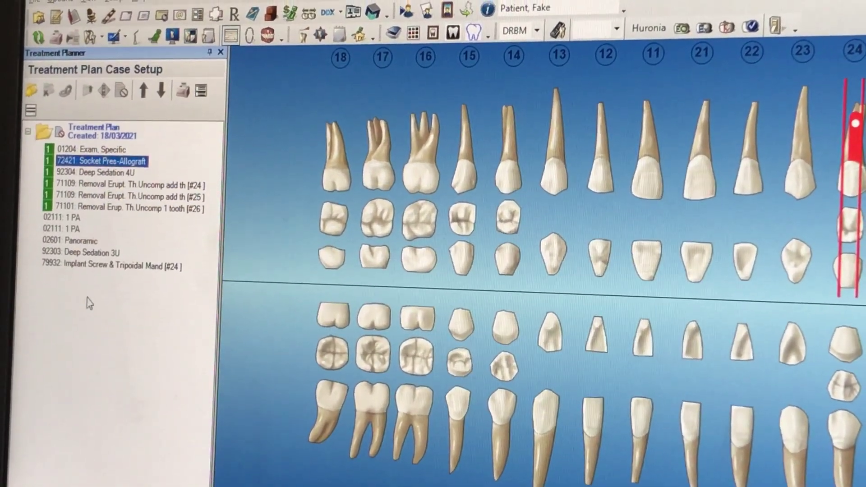
{"action": "left_click", "coordinate": [144, 274]}
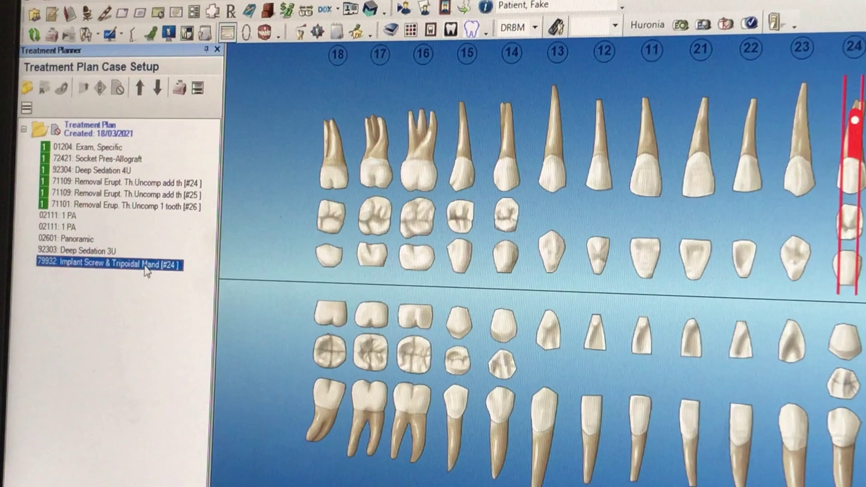
Move the 1 PA, panoramic, Deep Sedation 3U and implant screw into a new Visit 2
{"action": "right_click", "coordinate": [98, 250]}
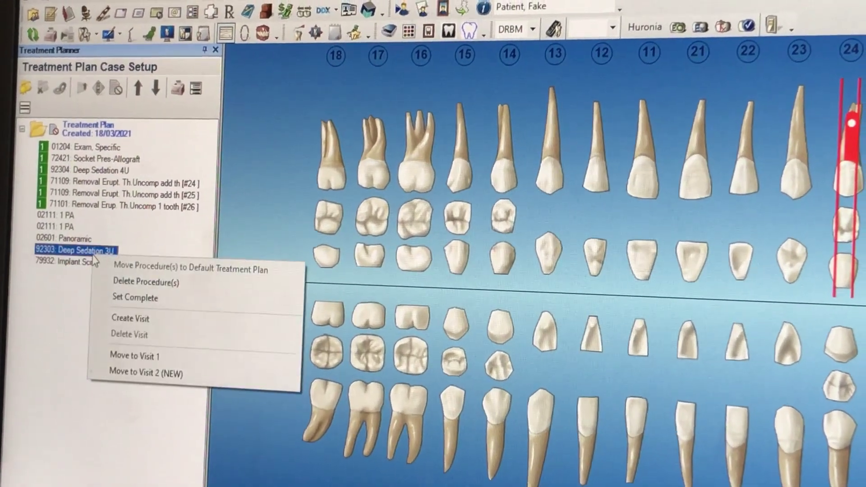
{"action": "left_click", "coordinate": [74, 268]}
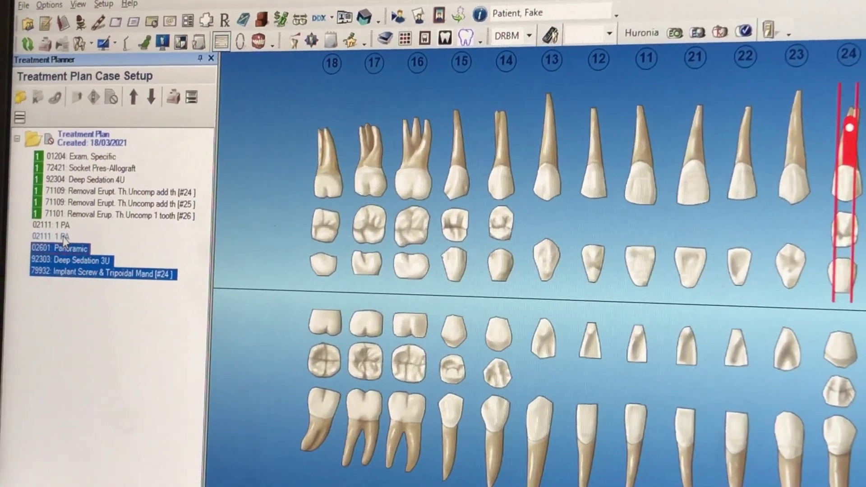
{"action": "right_click", "coordinate": [61, 267]}
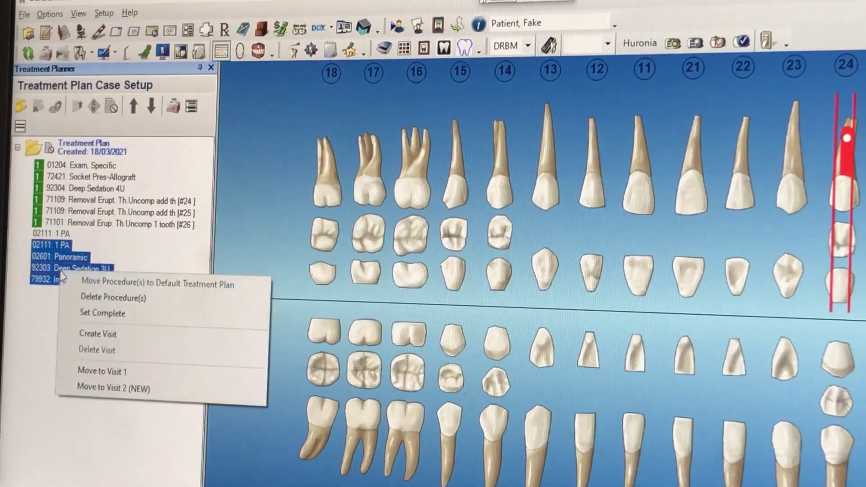
{"action": "left_click", "coordinate": [95, 388]}
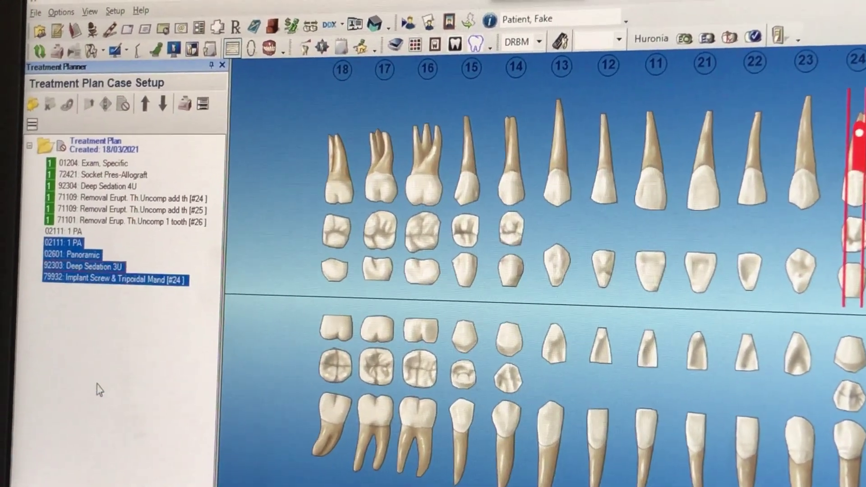
{"action": "left_click", "coordinate": [66, 289]}
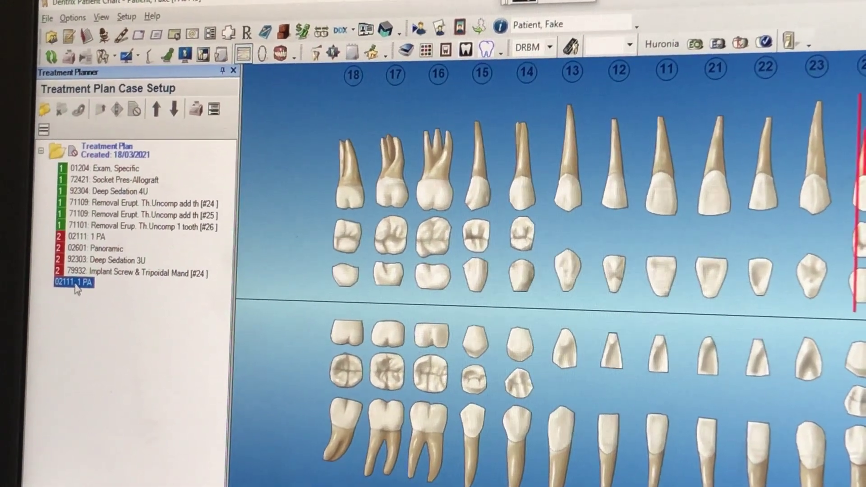
Move the remaining 1 PA into a new Visit 3
{"action": "right_click", "coordinate": [76, 288]}
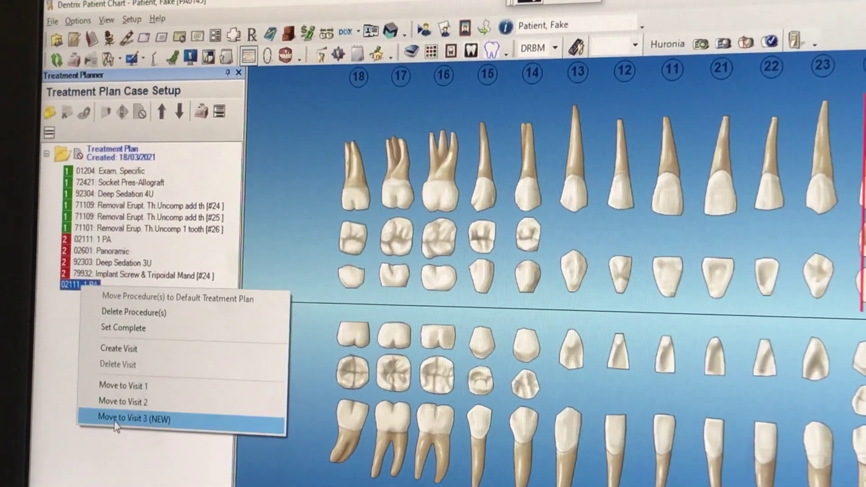
{"action": "left_click", "coordinate": [108, 416]}
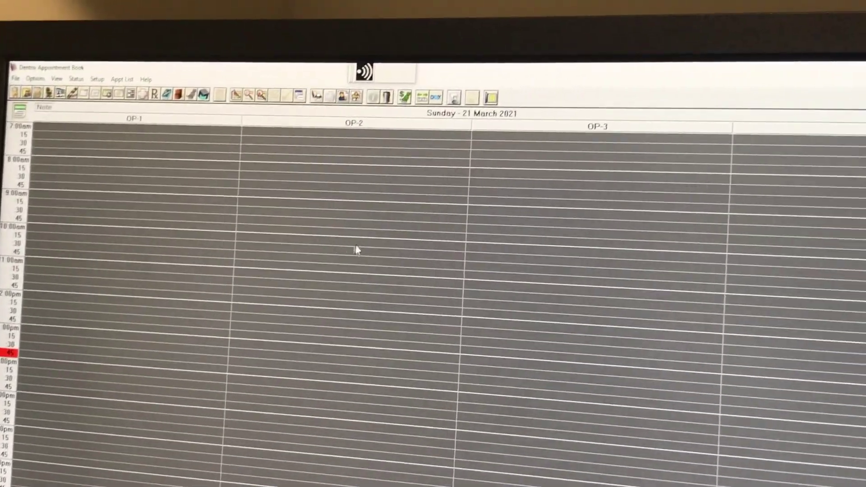
Start a new appointment from the OP-2 10:00am slot on 21 March 2021
{"action": "right_click", "coordinate": [357, 251]}
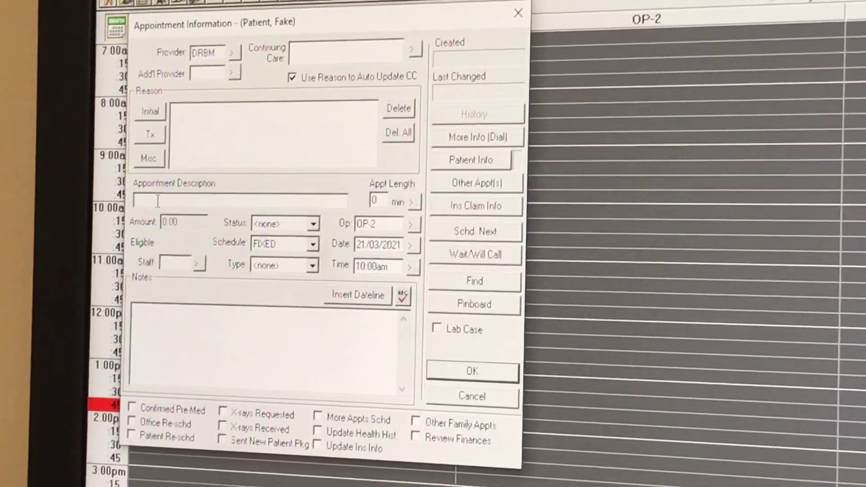
Enter 'G 24 25 26 graft' as the appointment description
{"action": "left_click", "coordinate": [157, 201]}
{"action": "type", "text": "G 2"}
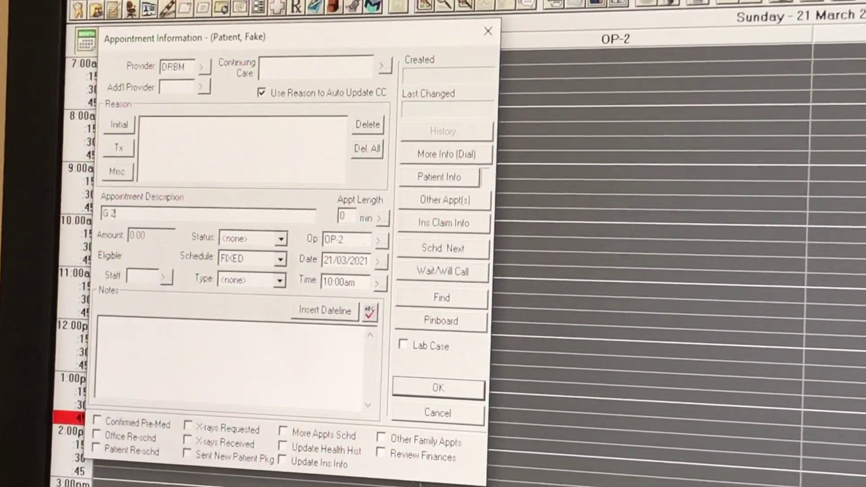
{"action": "type", "text": "4 25 26"}
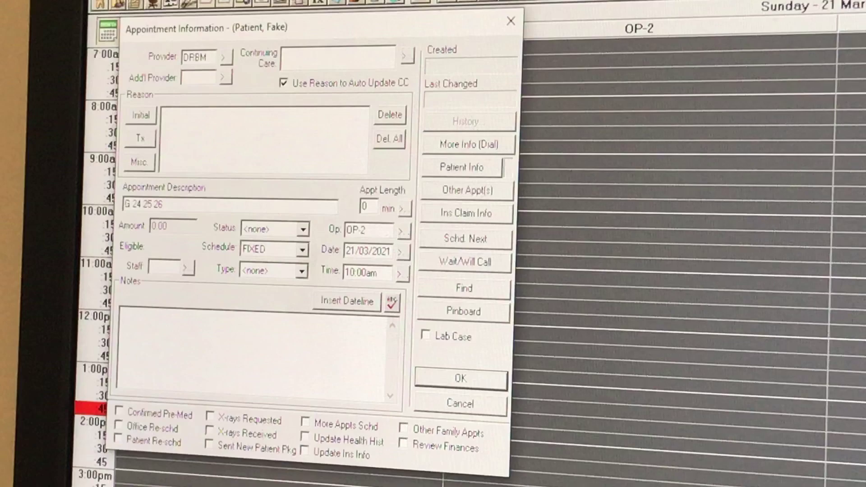
{"action": "type", "text": " gr"}
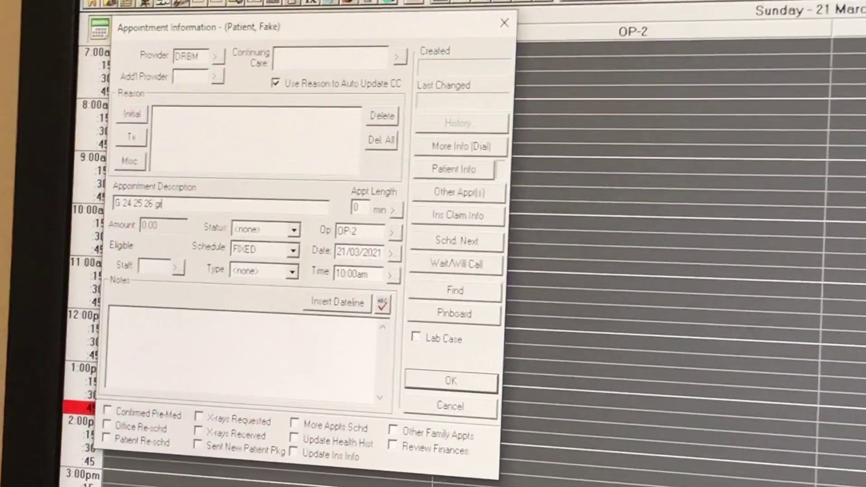
{"action": "type", "text": "aft"}
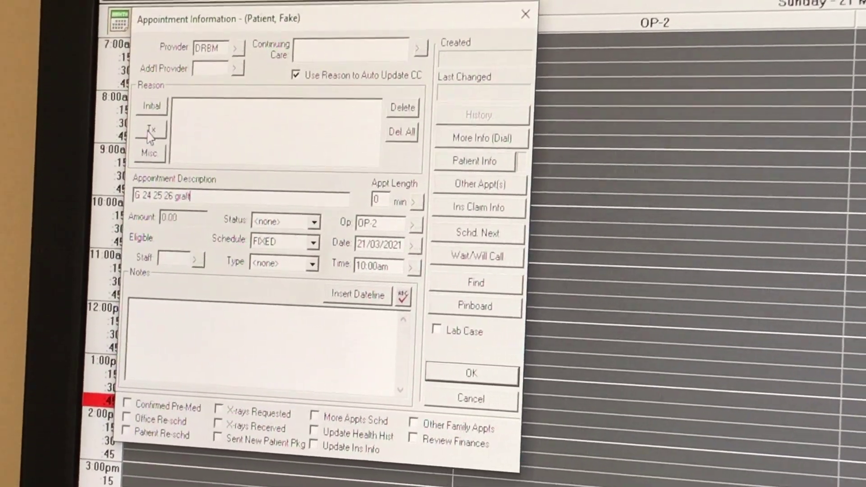
Copy the appointment description text and bring the patient's treatment plan list back up
{"action": "left_click", "coordinate": [150, 130]}
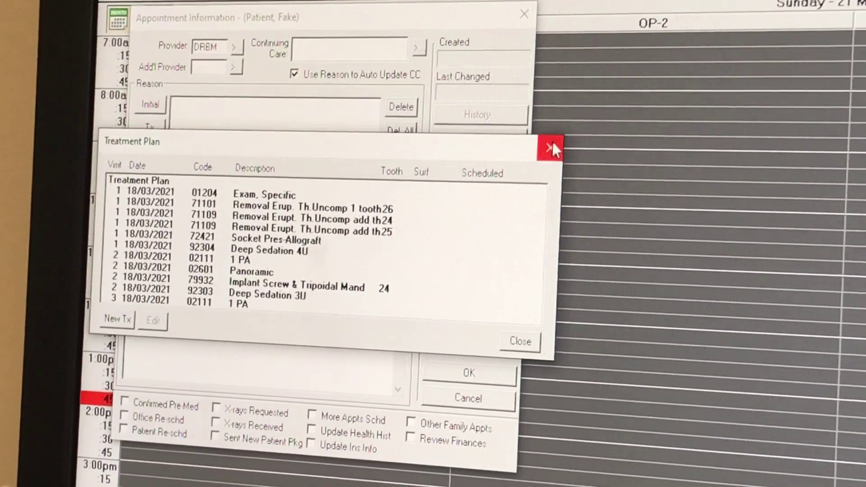
{"action": "left_click", "coordinate": [551, 148]}
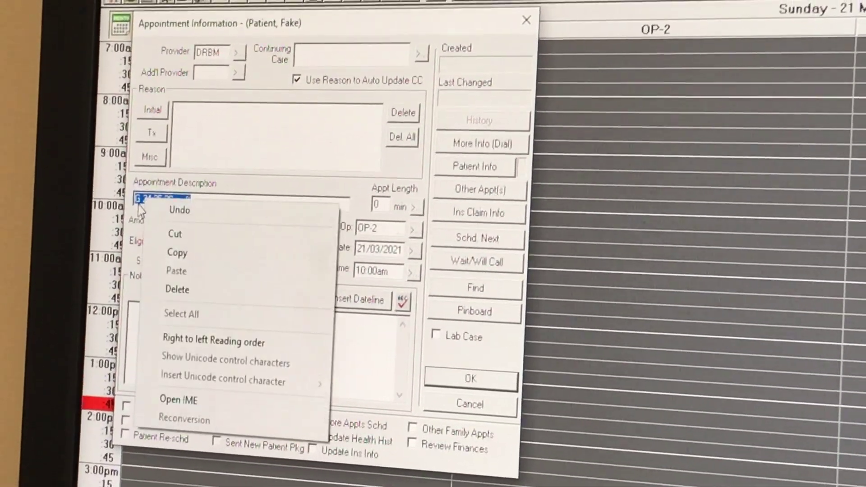
{"action": "left_click", "coordinate": [177, 257]}
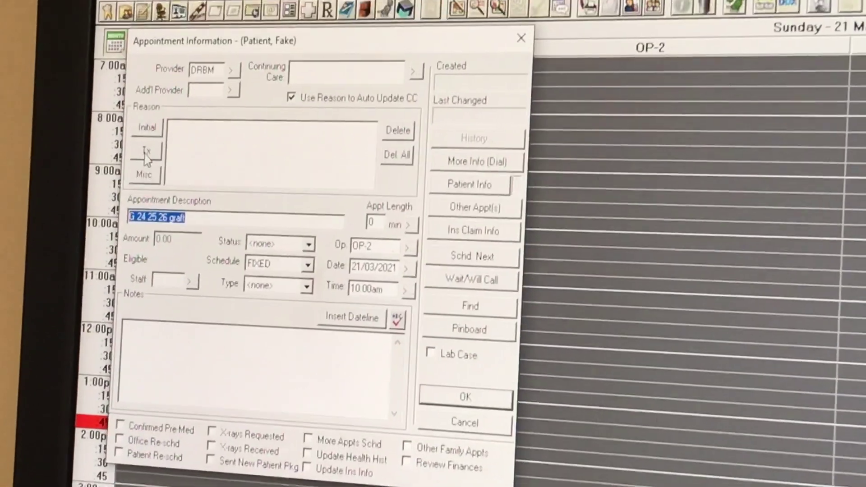
{"action": "left_click", "coordinate": [154, 122]}
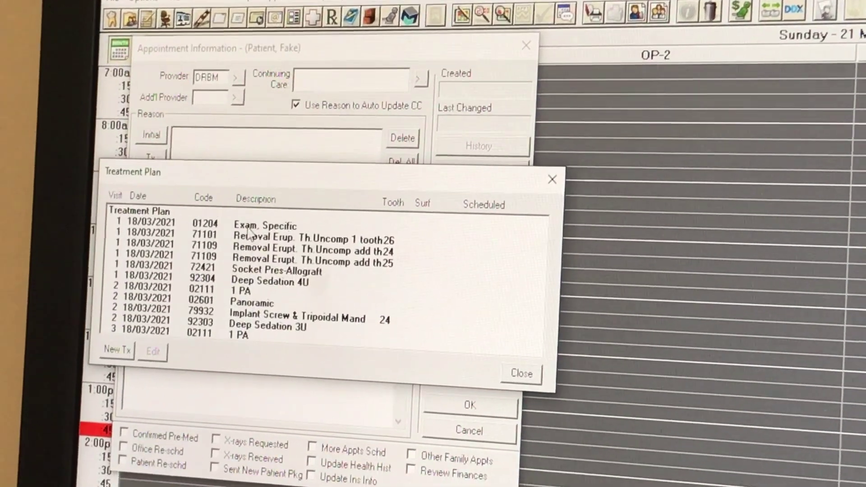
Attach all six Visit 1 treatments, including Deep Sedation 4U and Socket Pres-Allograft, as the appointment's reasons
{"action": "left_click", "coordinate": [238, 242]}
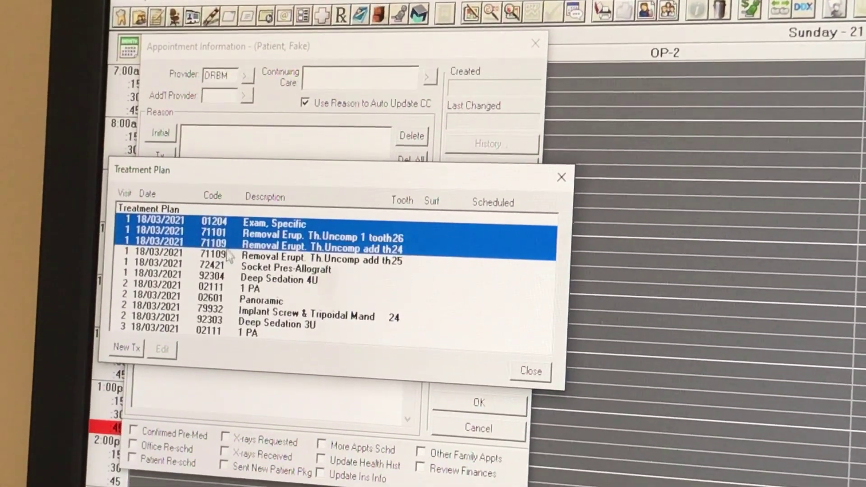
{"action": "left_click_drag", "start_coordinate": [207, 251], "coordinate": [213, 269]}
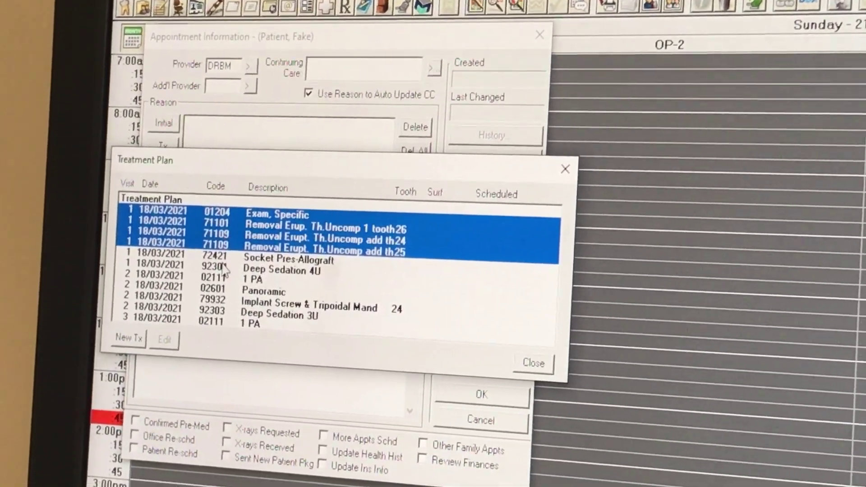
{"action": "left_click", "coordinate": [225, 279], "text": "ctrl"}
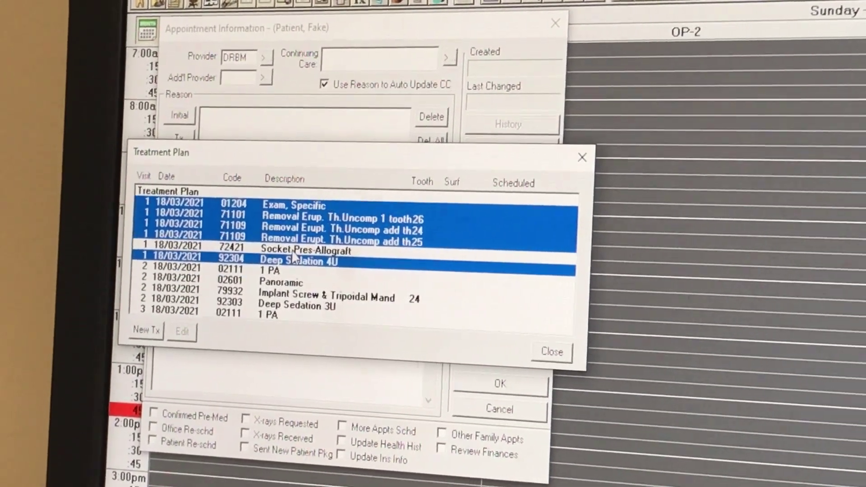
{"action": "left_click", "coordinate": [293, 251], "text": "ctrl"}
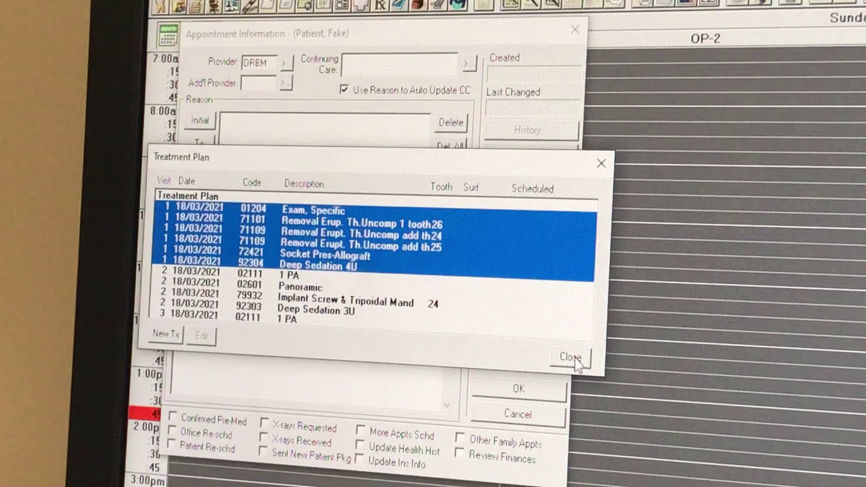
{"action": "left_click", "coordinate": [584, 350]}
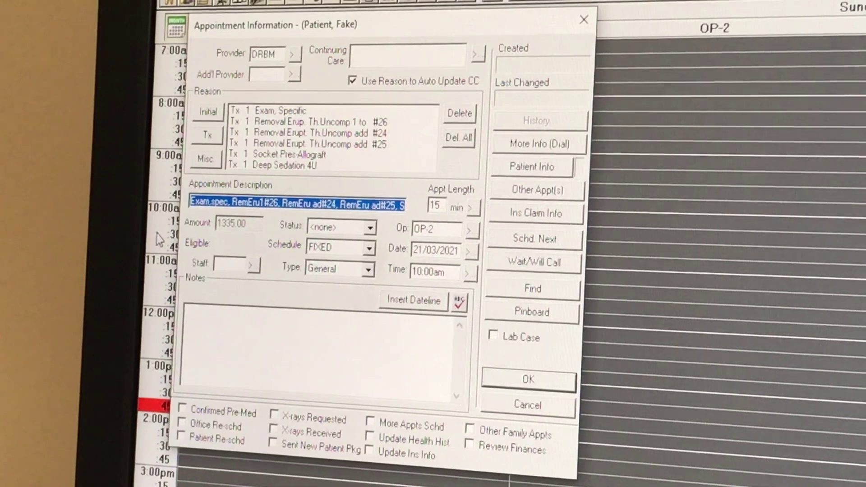
Replace the auto-generated description with the pasted 'G 24 25 26 graft' and send the appointment to the pinboard
{"action": "left_click", "coordinate": [399, 214]}
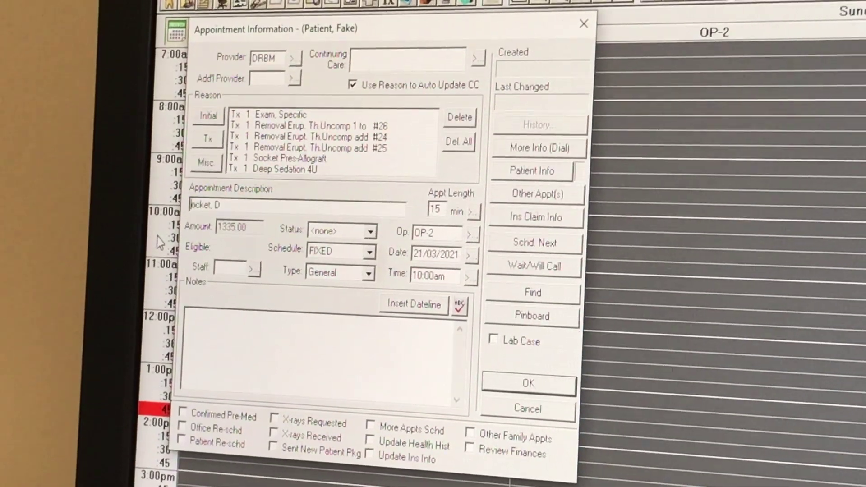
{"action": "left_click_drag", "start_coordinate": [225, 210], "coordinate": [186, 210]}
{"action": "key", "text": "BackSpace"}
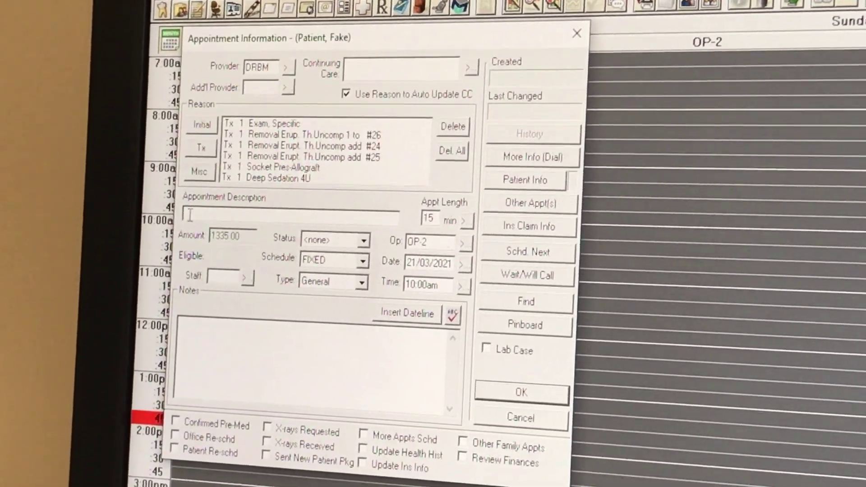
{"action": "right_click", "coordinate": [216, 215]}
{"action": "left_click", "coordinate": [219, 277]}
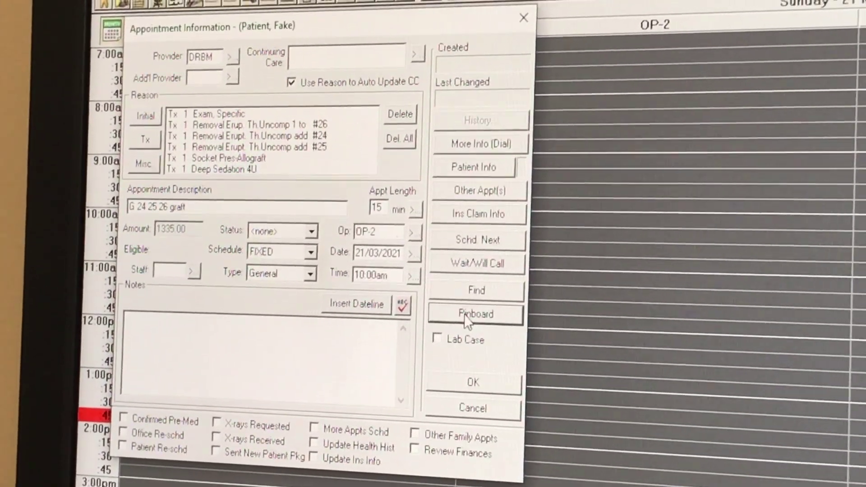
{"action": "left_click", "coordinate": [465, 321]}
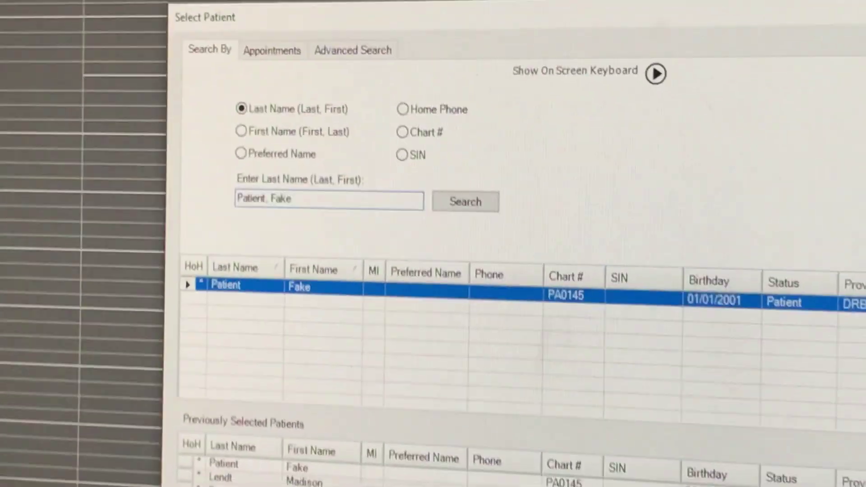
Confirm the patient, describe the new appointment as 'G implant 24', copy that text and bring up the treatment plan list
{"action": "key", "text": "Return"}
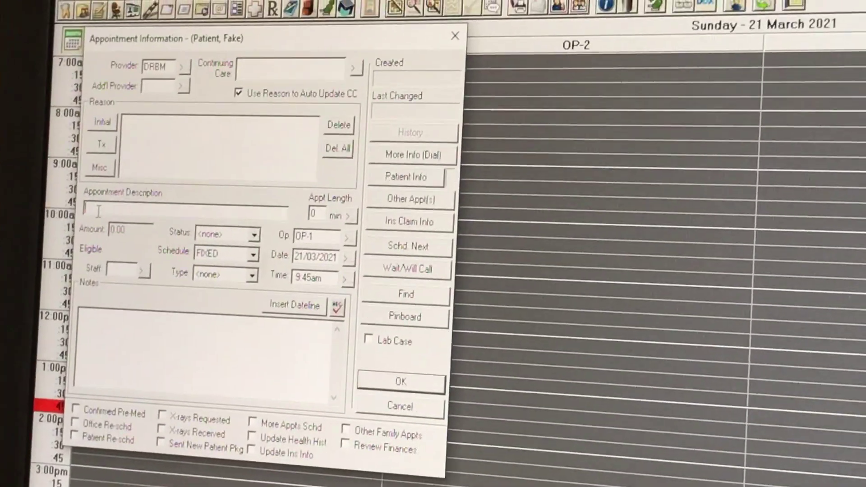
{"action": "type", "text": "G implnat"}
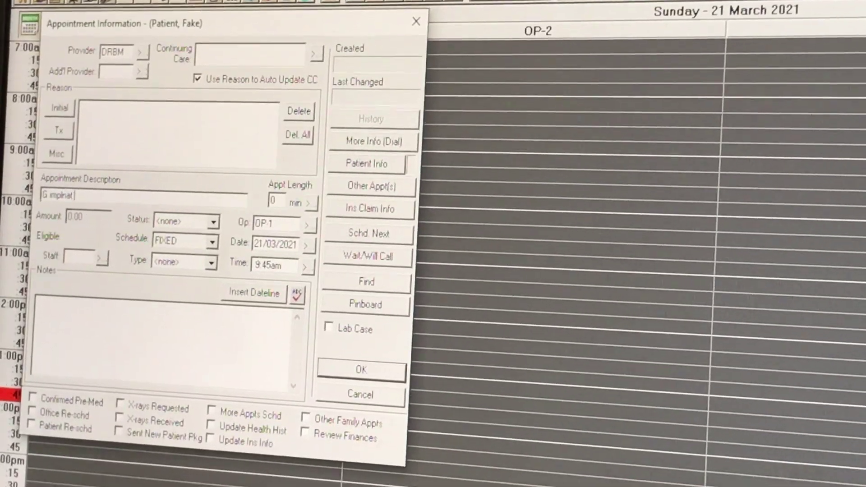
{"action": "key", "text": "BackSpace"}
{"action": "key", "text": "BackSpace"}
{"action": "key", "text": "BackSpace"}
{"action": "type", "text": "ant"}
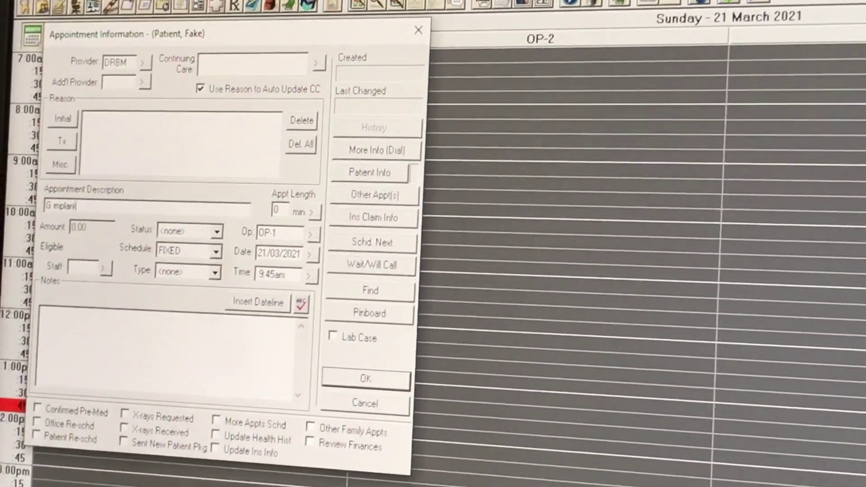
{"action": "type", "text": " 24"}
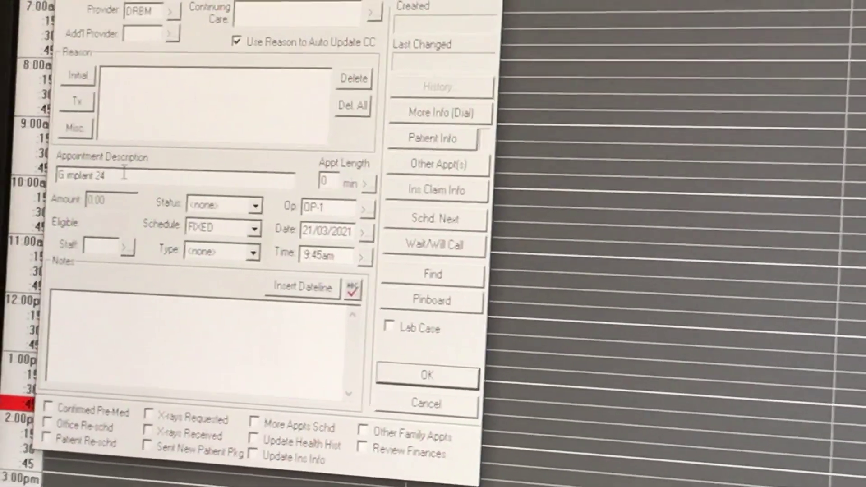
{"action": "key", "text": "shift+Home"}
{"action": "right_click", "coordinate": [112, 164]}
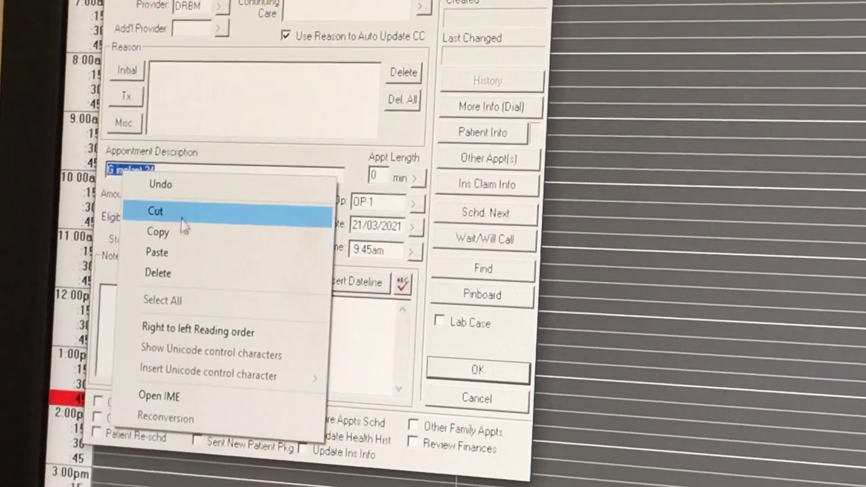
{"action": "left_click", "coordinate": [145, 219]}
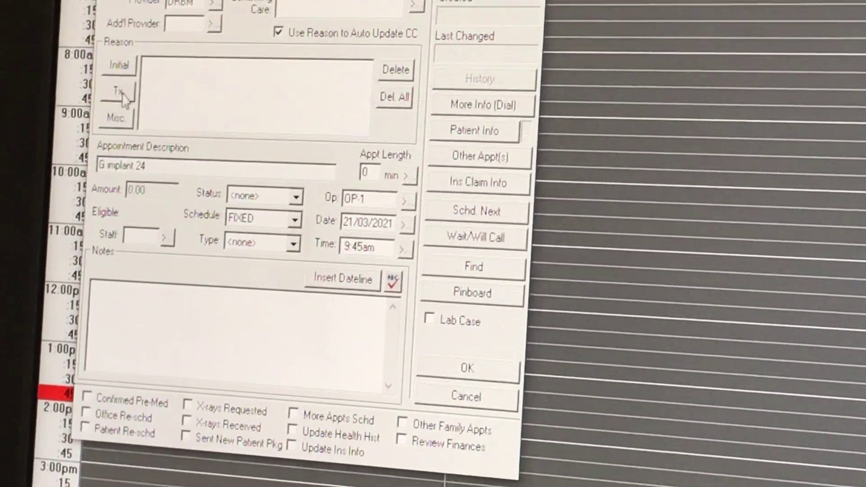
{"action": "left_click", "coordinate": [122, 92]}
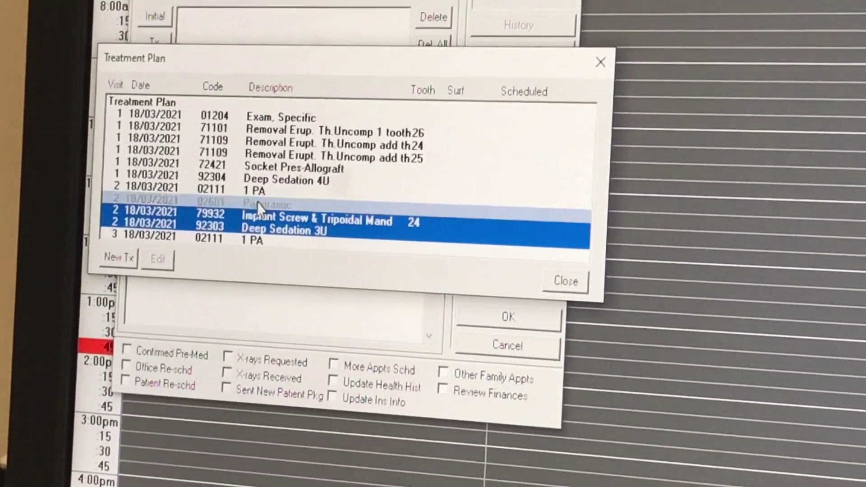
Attach the four Visit 2 treatments — 1 PA, panoramic, Deep Sedation 3U and implant screw — as the appointment's reasons
{"action": "left_click", "coordinate": [251, 219], "text": "ctrl"}
{"action": "left_click", "coordinate": [259, 178], "text": "ctrl"}
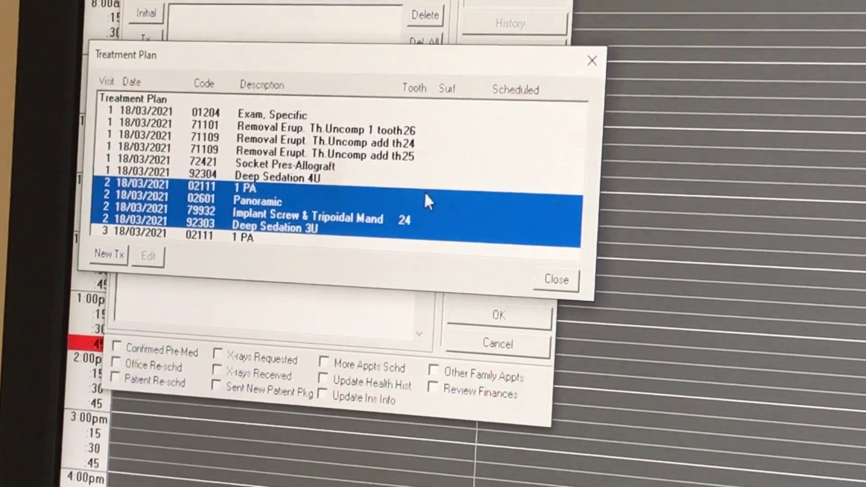
{"action": "left_click", "coordinate": [549, 281]}
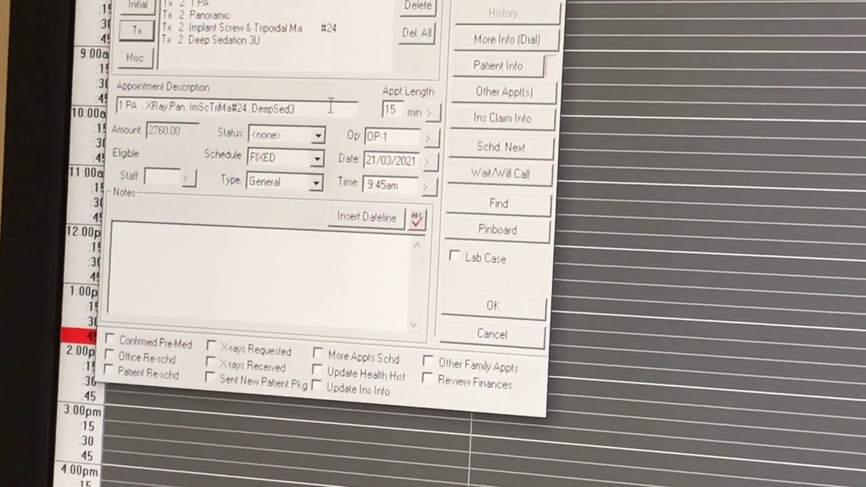
Restore the 'G implant 24' description by pasting and send the second appointment to the pinboard
{"action": "key", "text": "BackSpace"}
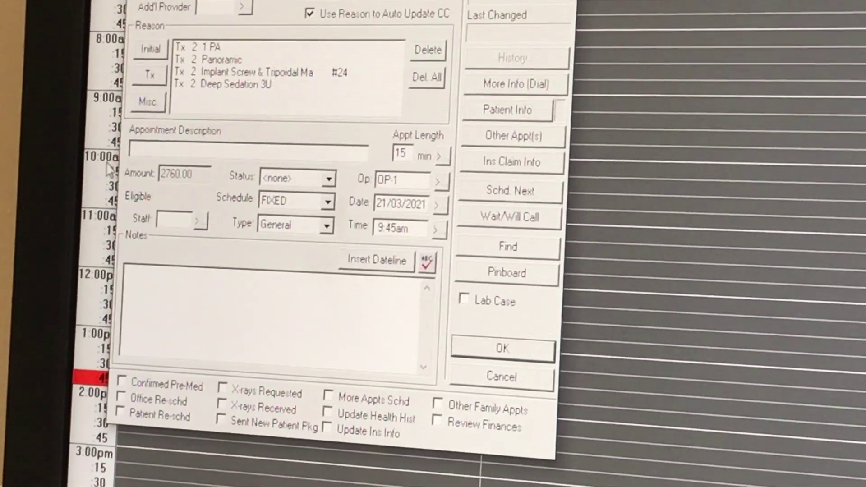
{"action": "right_click", "coordinate": [143, 158]}
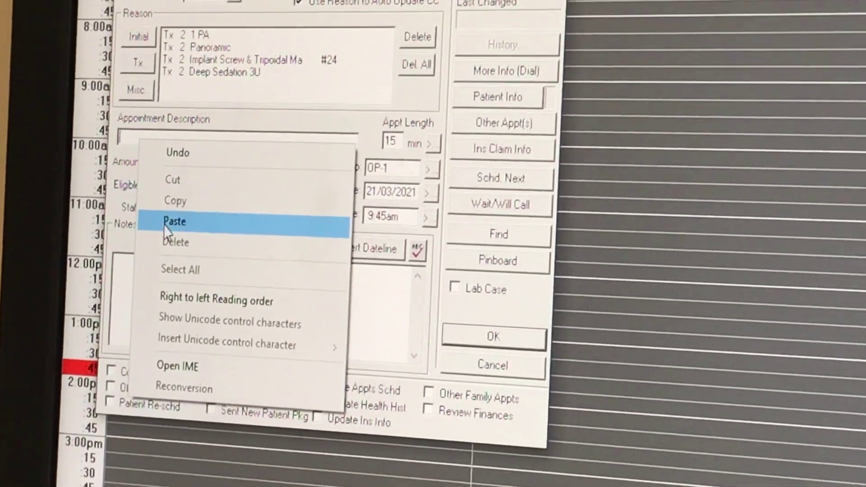
{"action": "left_click", "coordinate": [166, 220]}
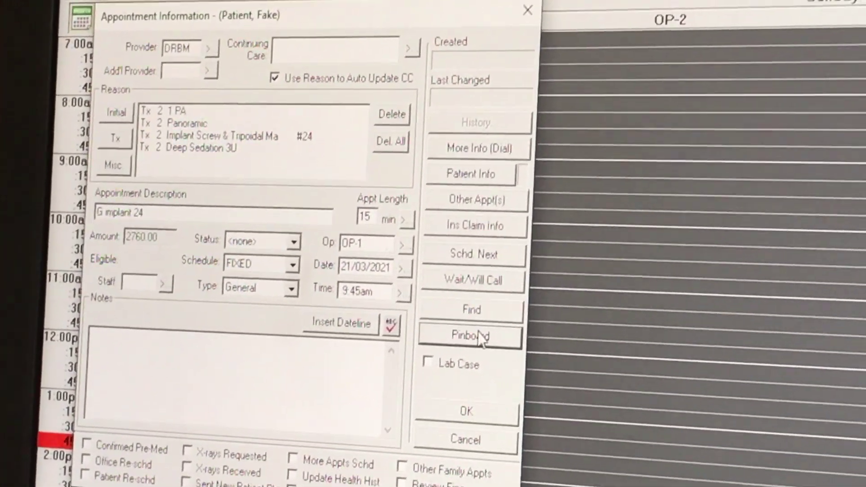
{"action": "left_click", "coordinate": [492, 331]}
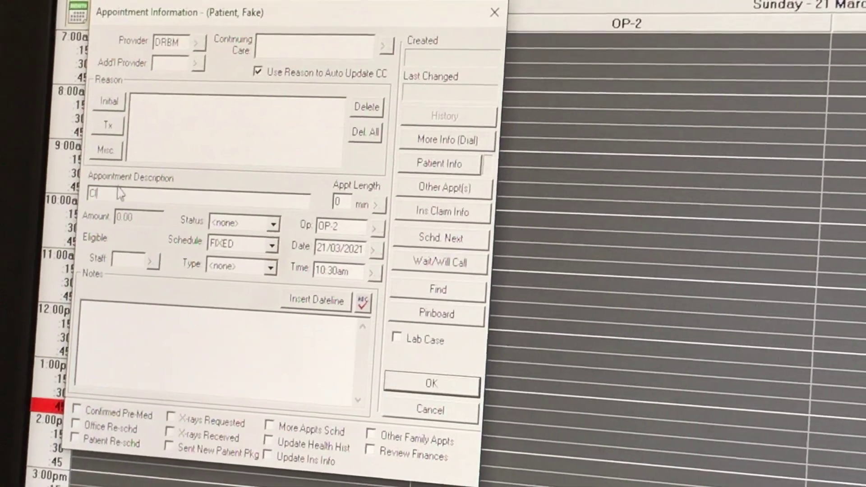
Clear the stray description letter and attach the Visit 3 1 PA treatment to the 10:30am OP-2 appointment
{"action": "double_click", "coordinate": [100, 190]}
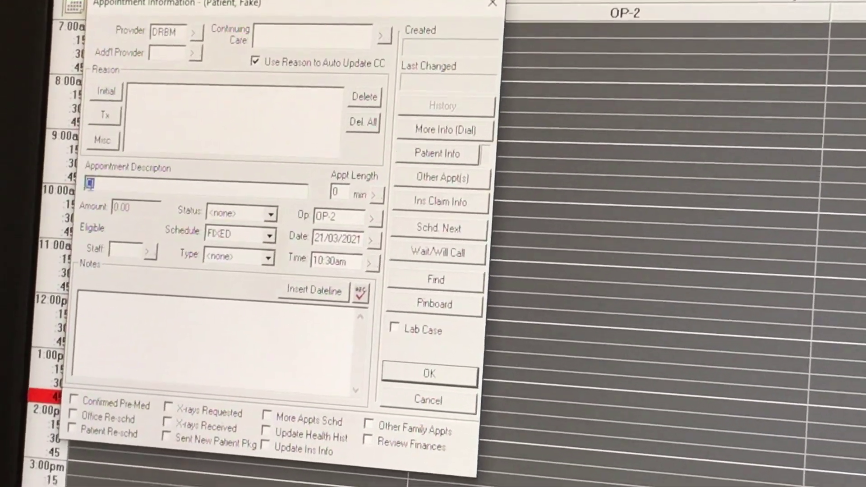
{"action": "right_click", "coordinate": [85, 195]}
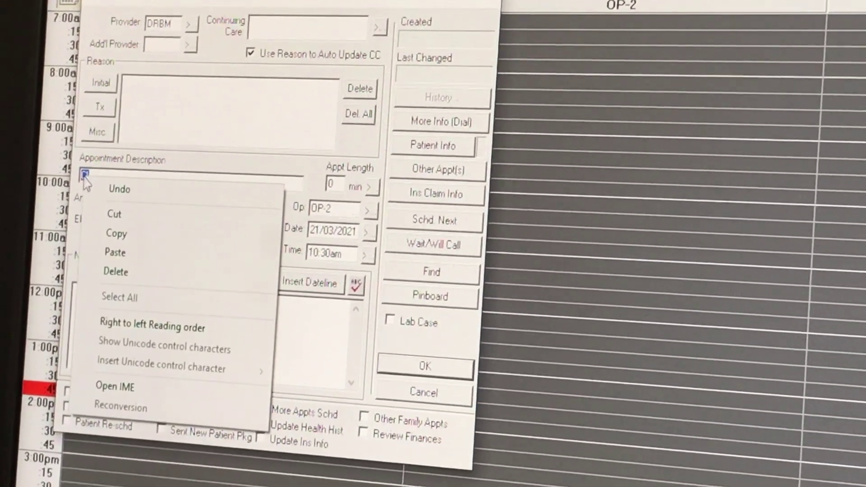
{"action": "left_click", "coordinate": [113, 237]}
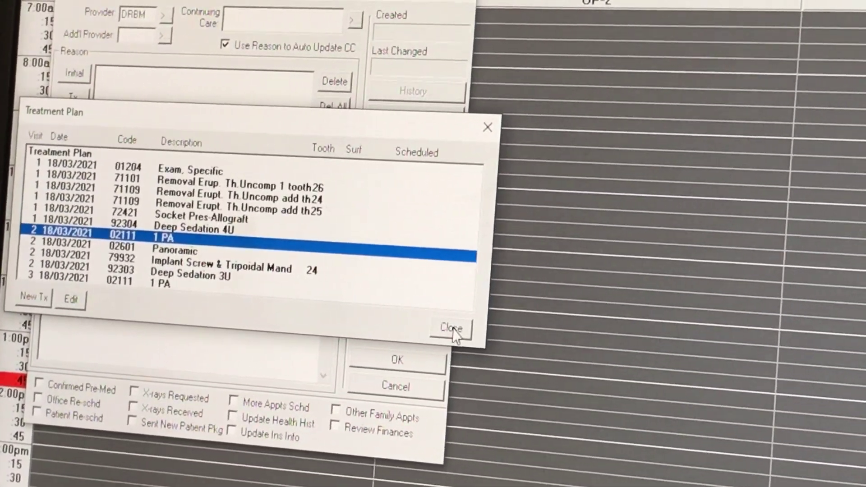
{"action": "left_click", "coordinate": [461, 323]}
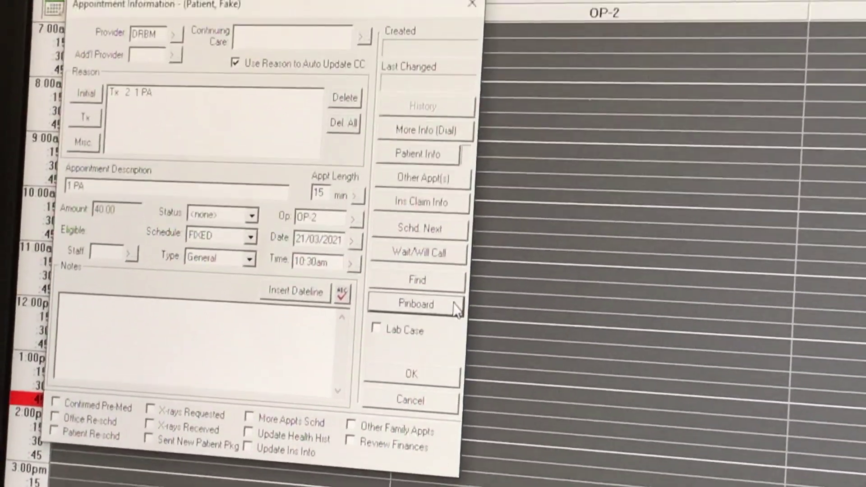